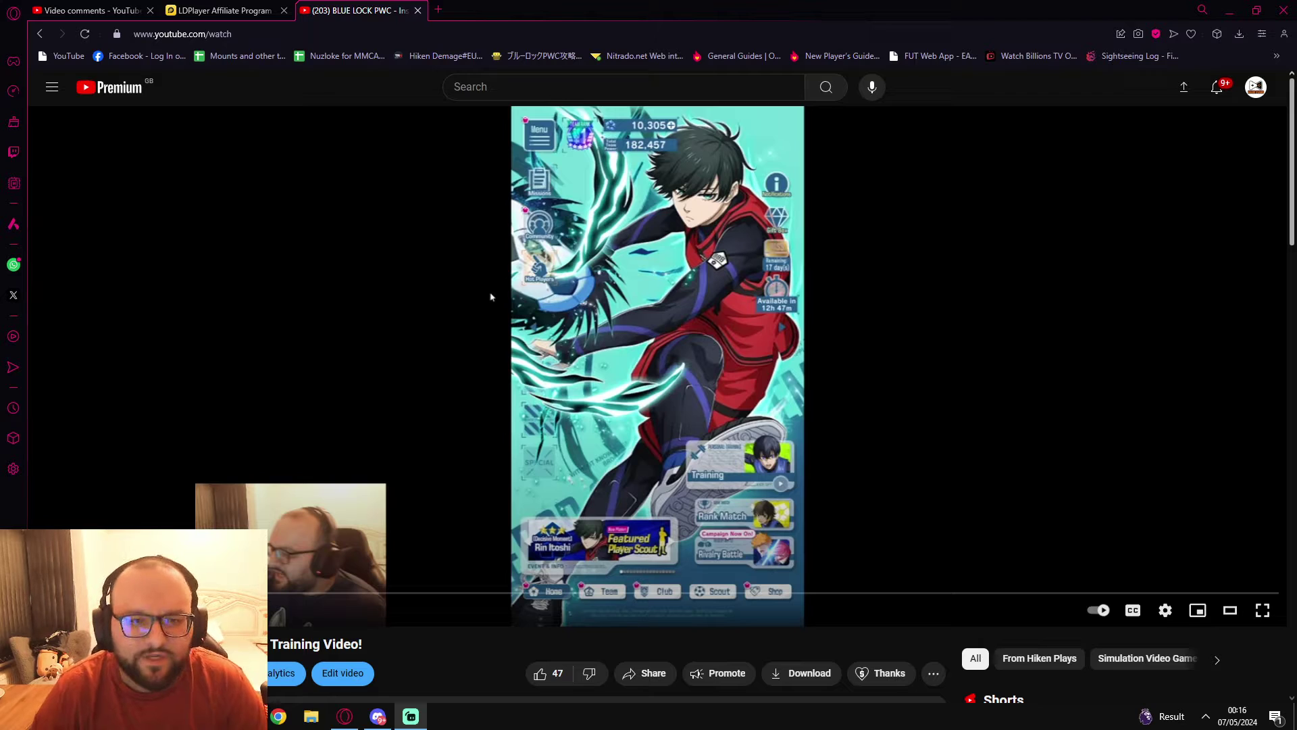
Check the video's comments in YouTube Studio, then return to the Blue Lock PWC video description.
click(113, 10)
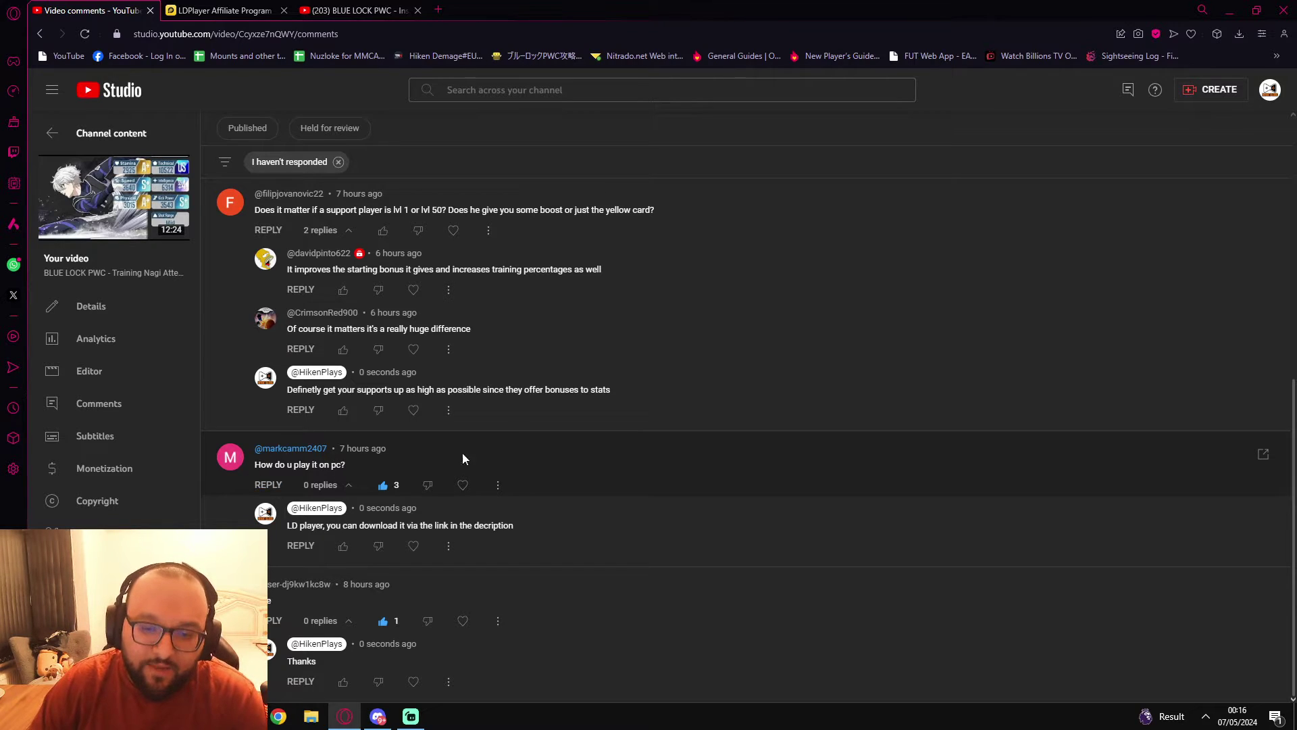
click(354, 10)
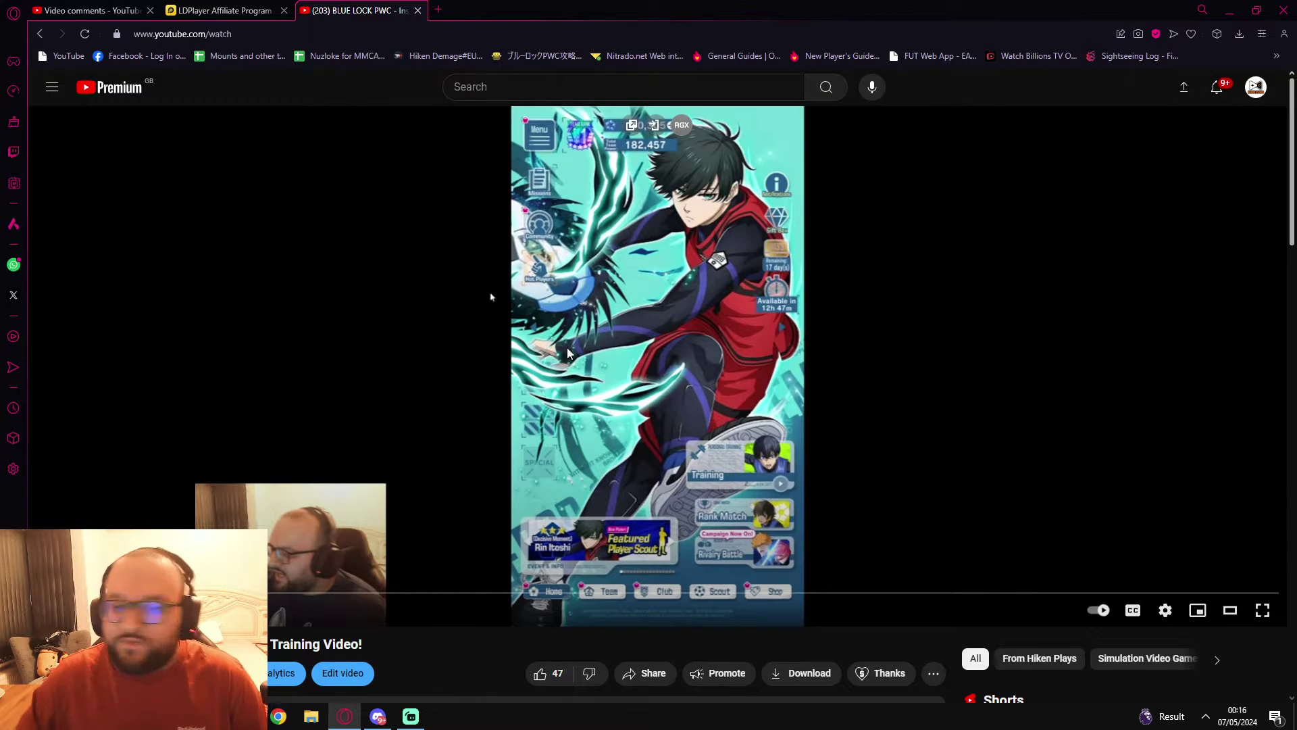
scroll(597, 373, down, 3)
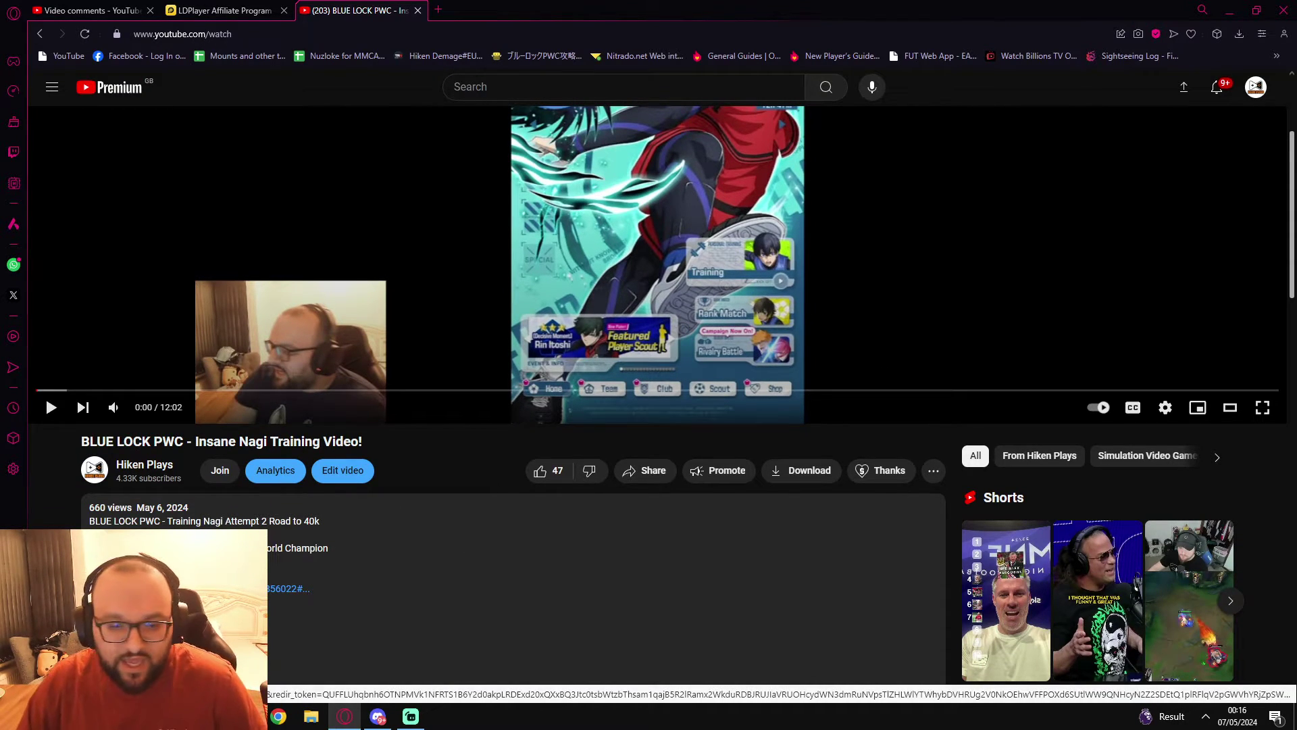
Open the LDPlayer website from the description link, dismiss the ad notice, and view affiliate offers.
click(288, 588)
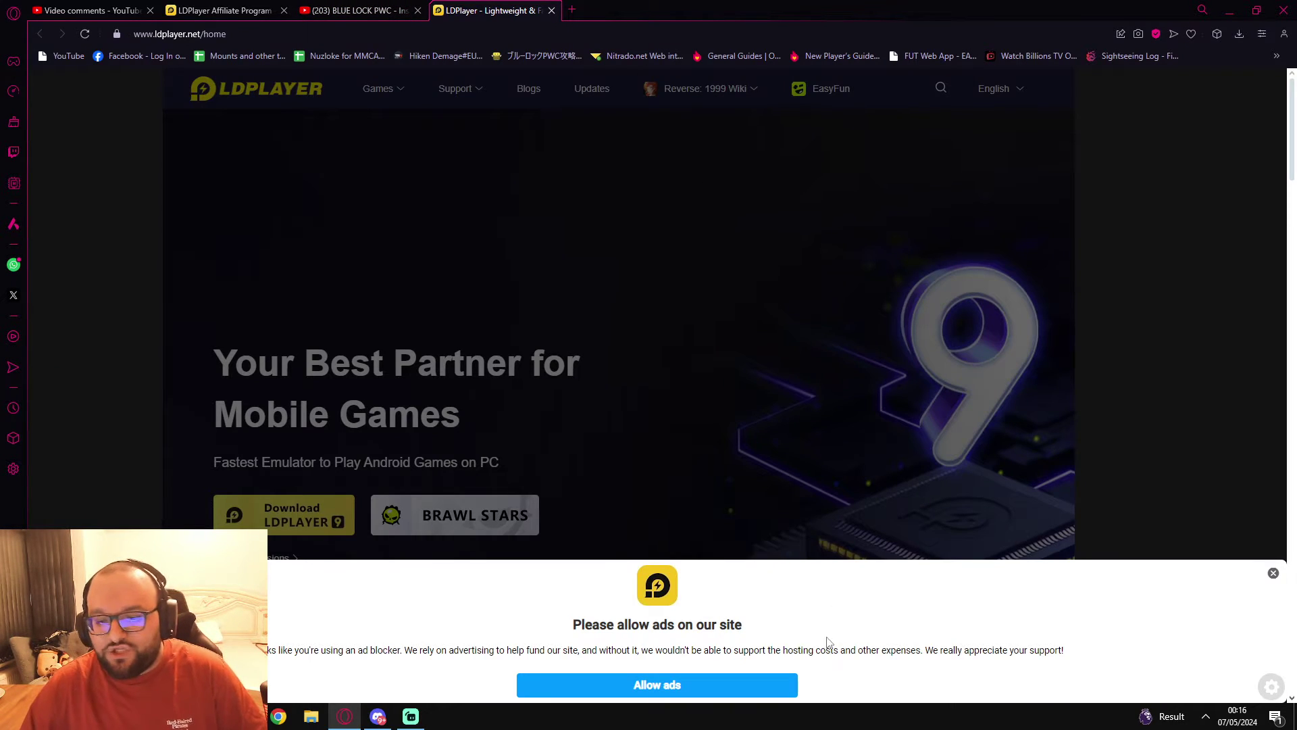
click(1273, 573)
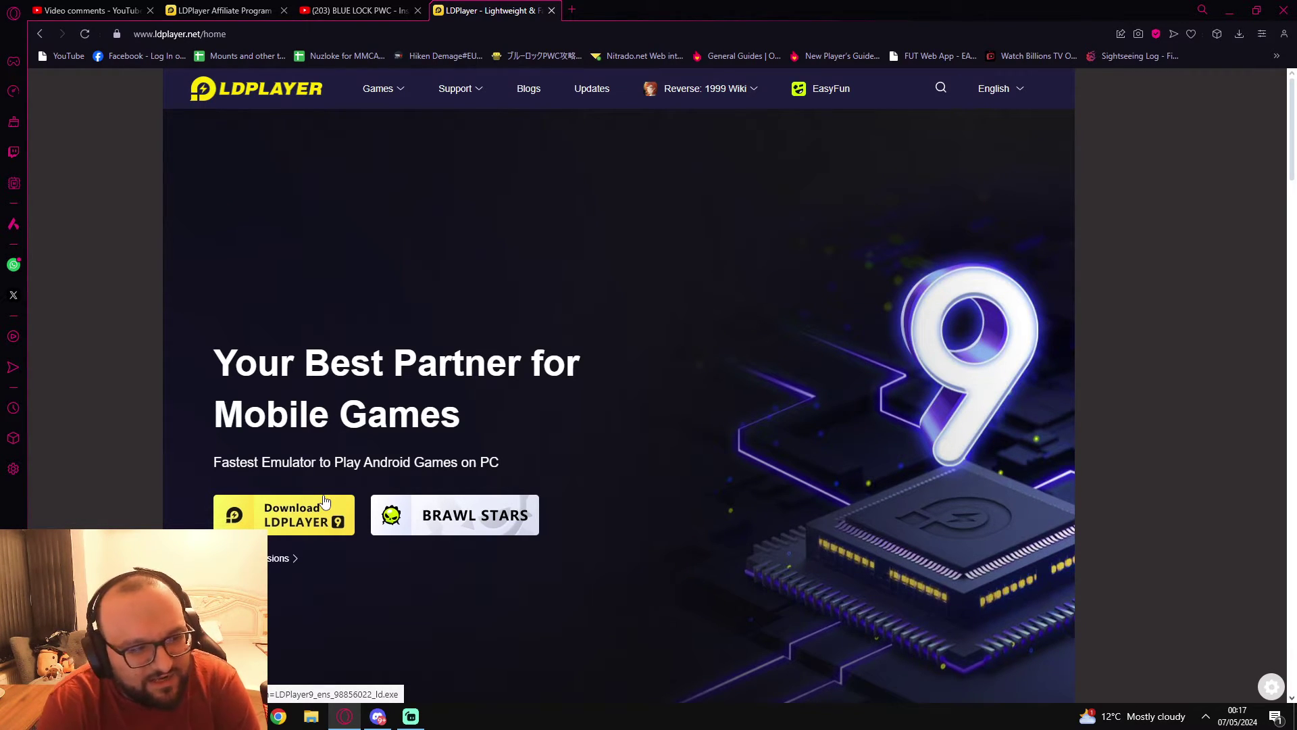
click(225, 10)
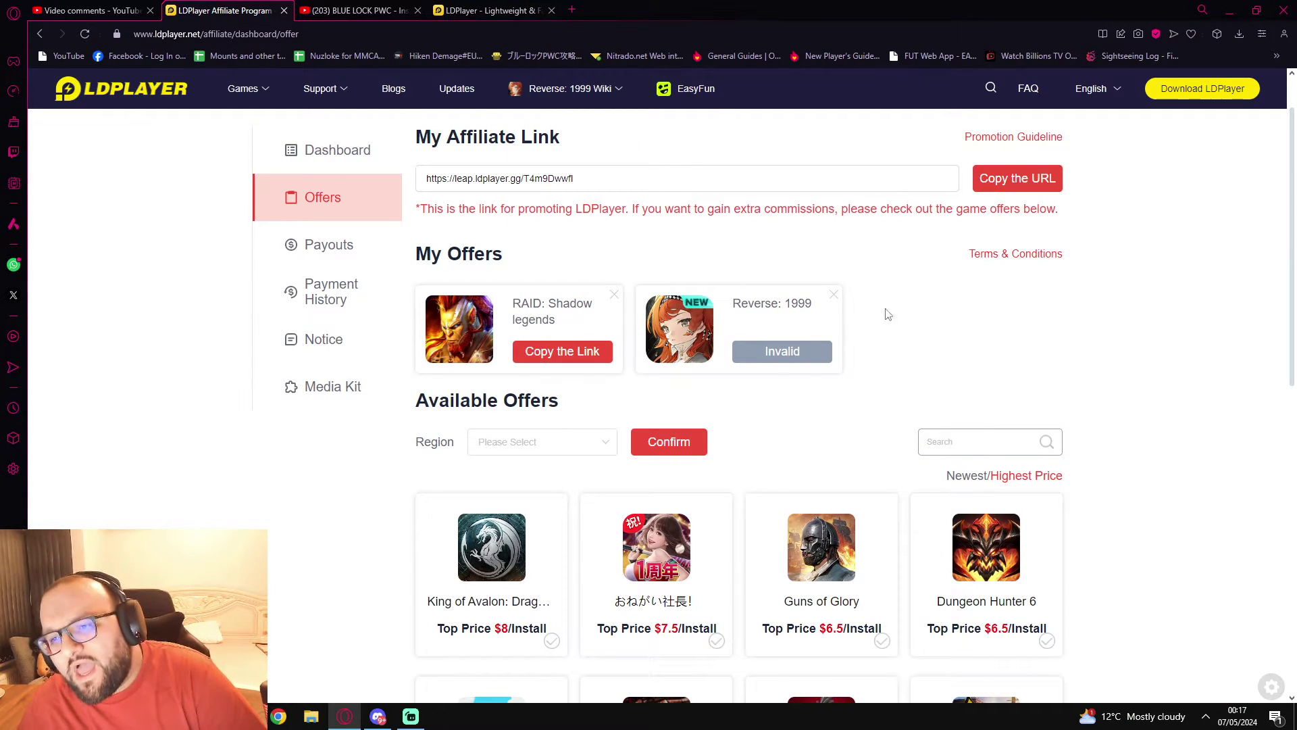
Scroll the Available Offers grid and load more game offers.
scroll(1054, 294, down, 2)
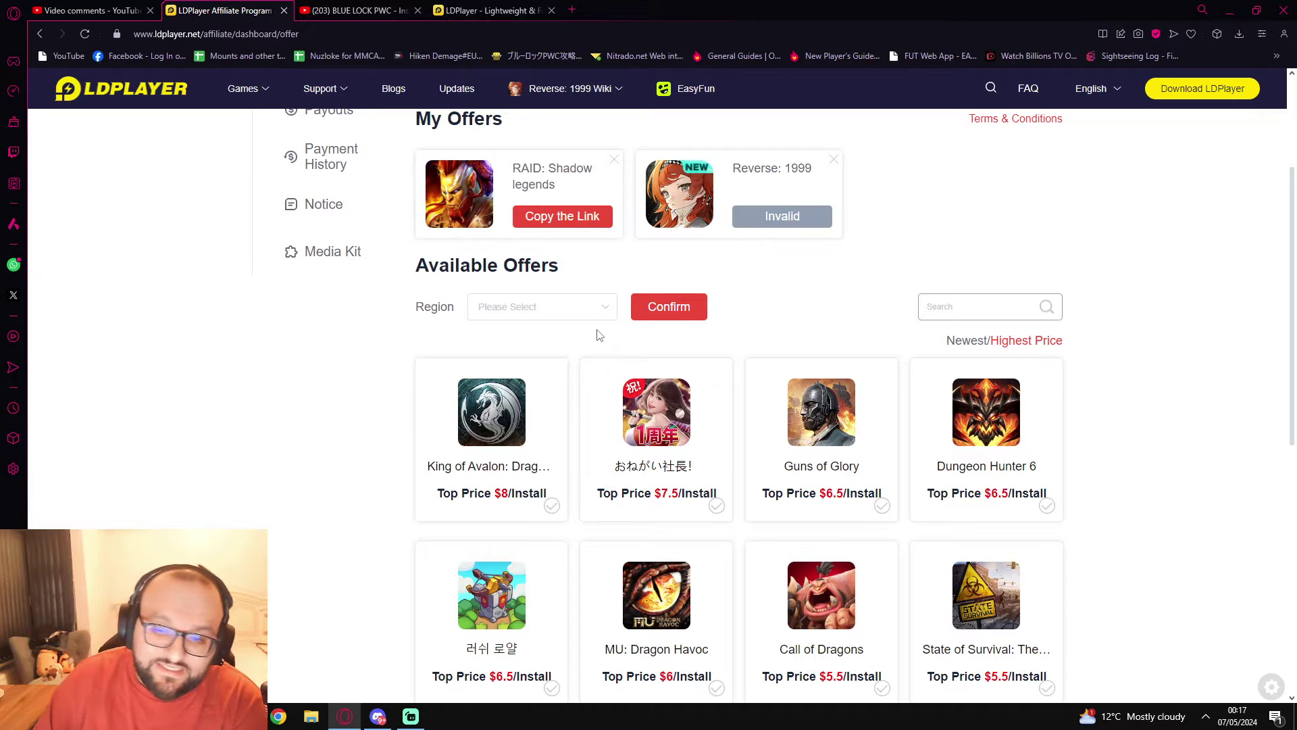
scroll(629, 336, down, 2)
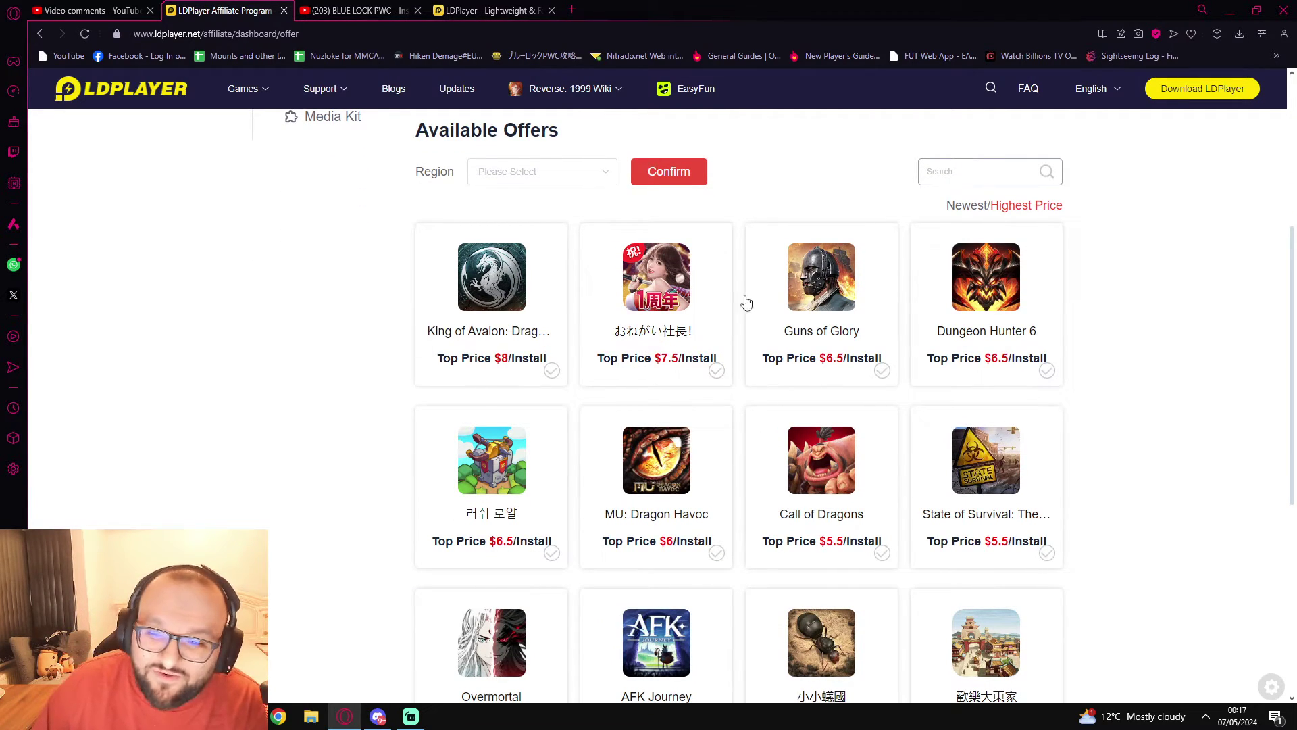
scroll(1065, 395, down, 2)
scroll(1050, 394, down, 3)
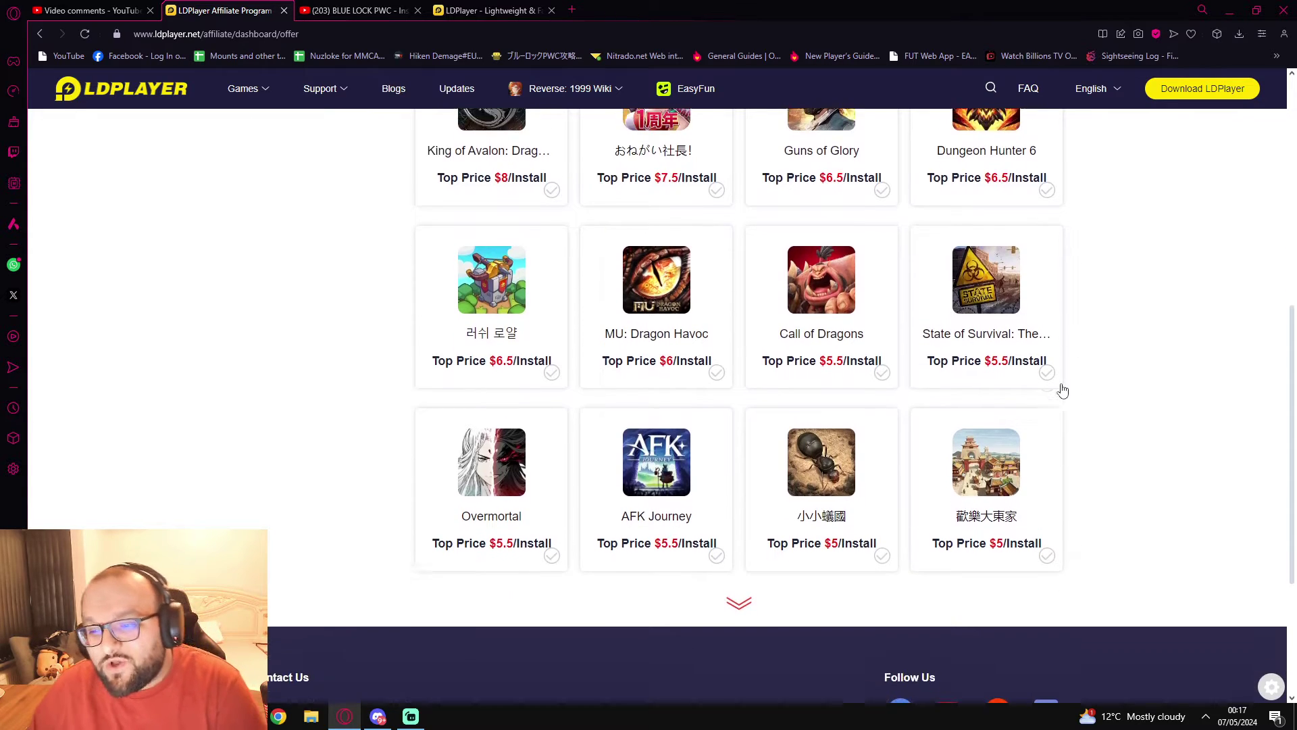
click(739, 517)
View AFK Journey's per-region payout details, then close them.
scroll(811, 500, up, 4)
scroll(791, 477, down, 2)
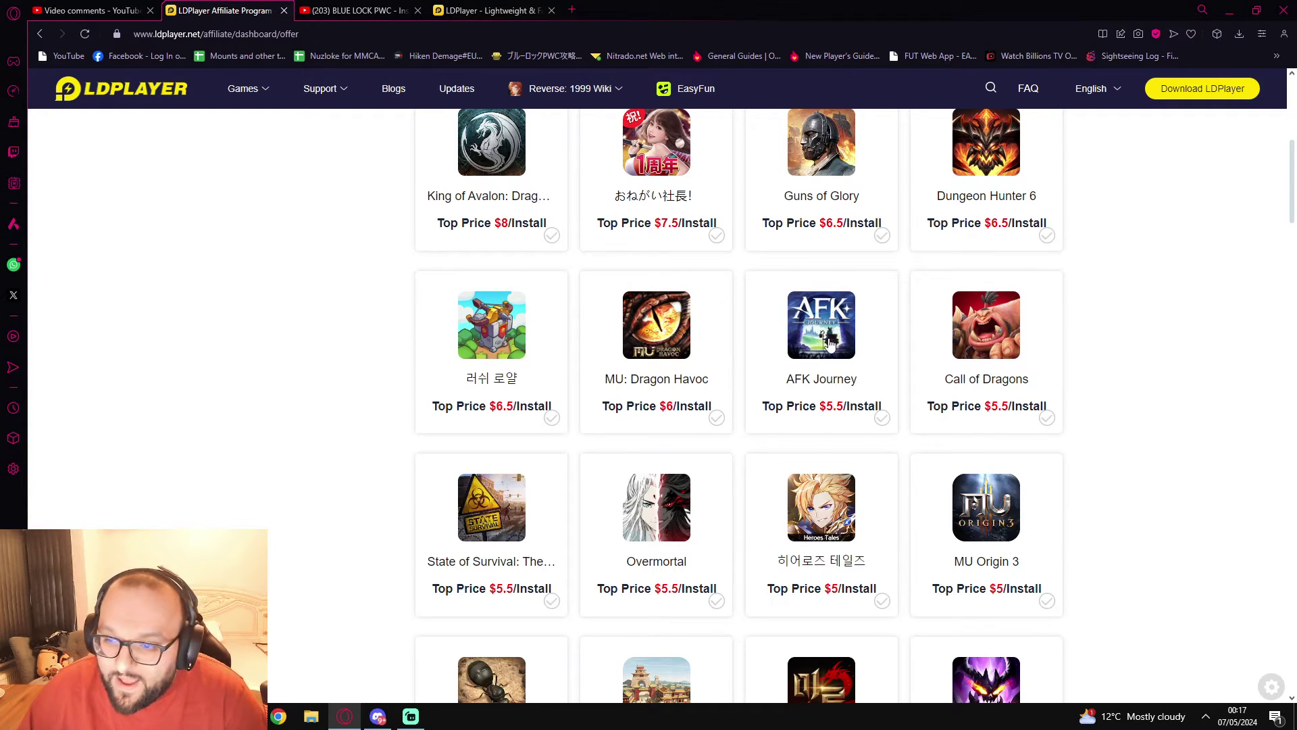
scroll(826, 288, down, 1)
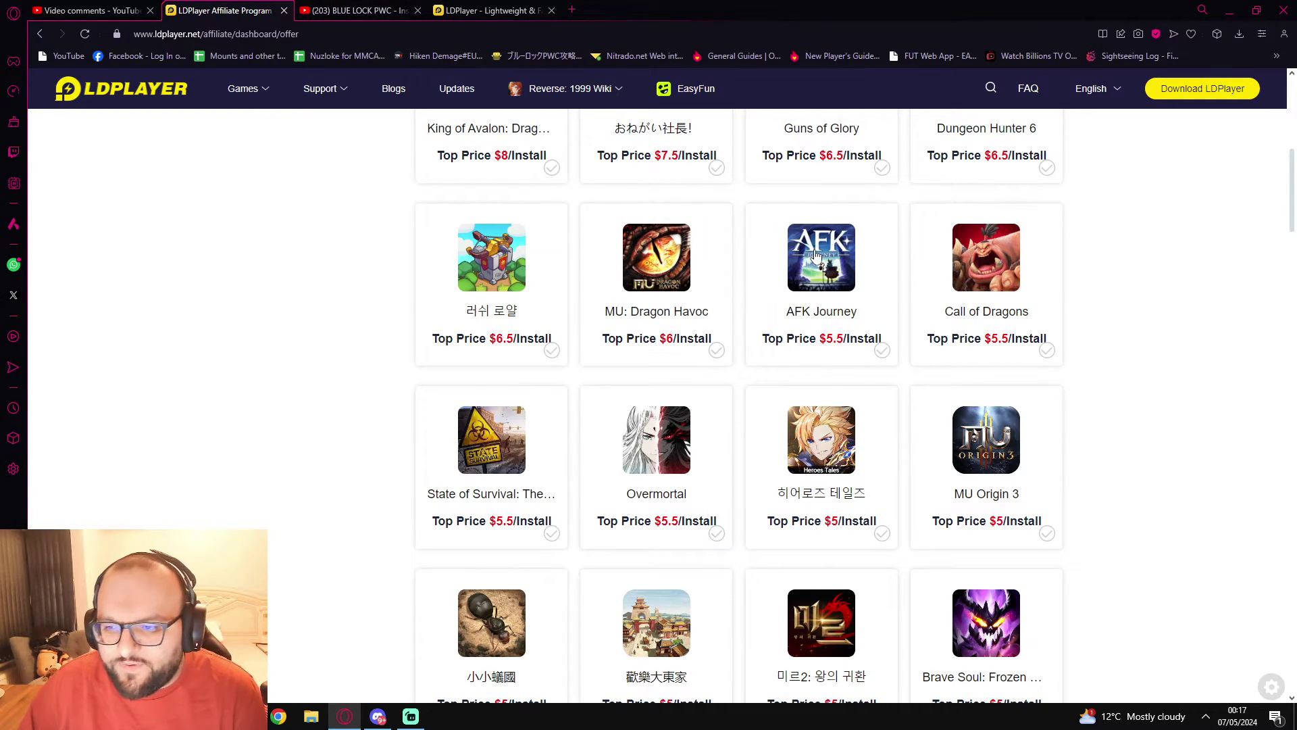
click(805, 342)
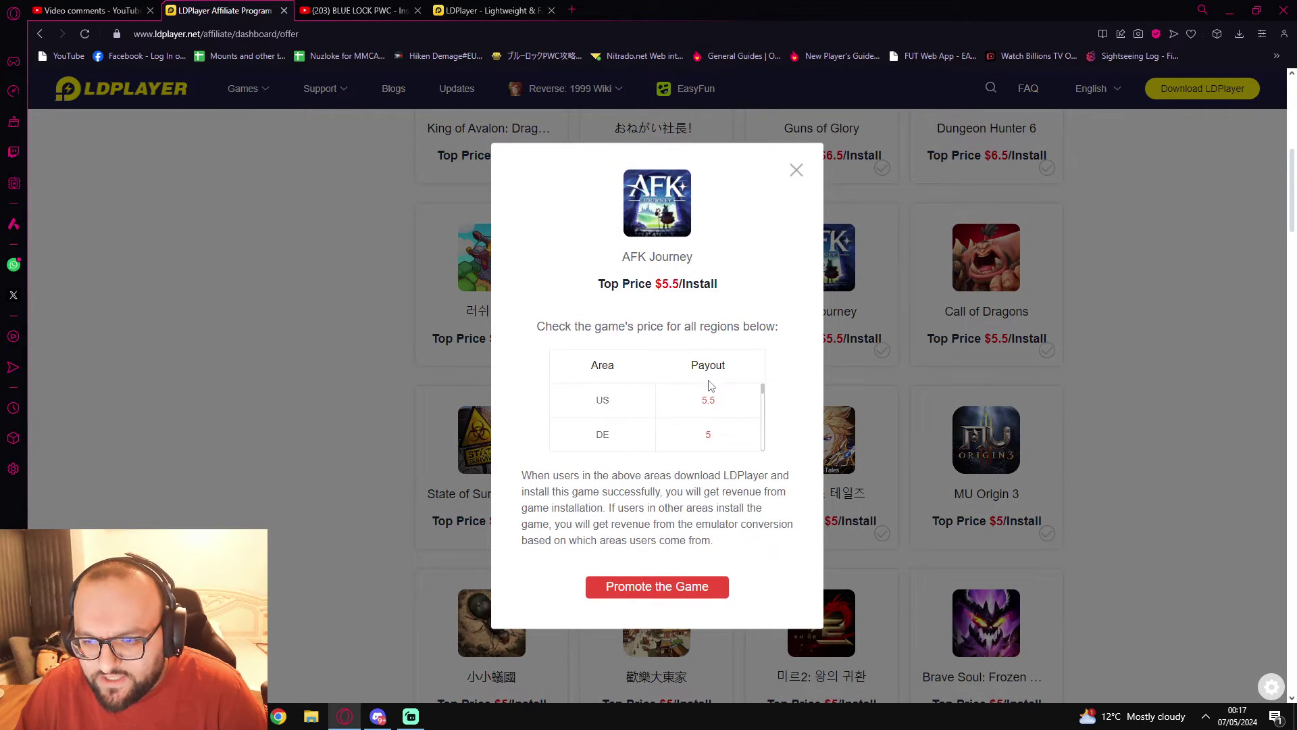
click(798, 171)
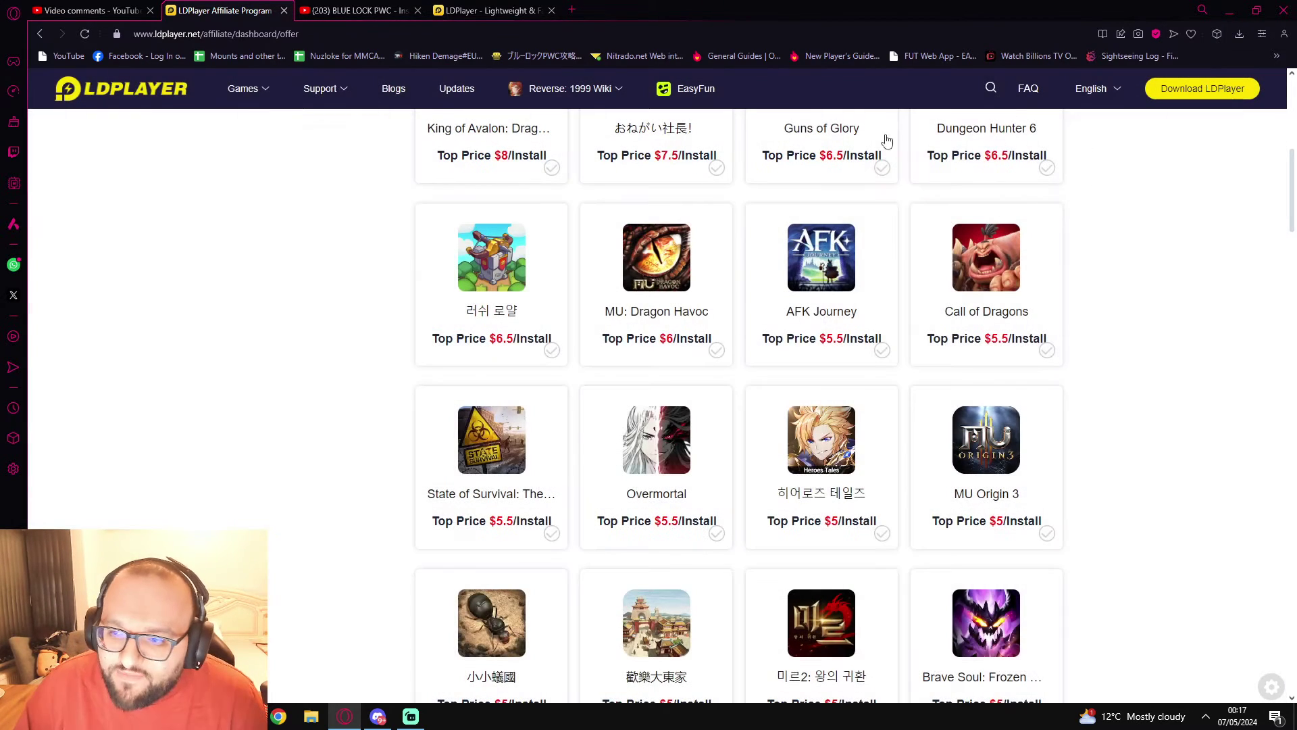
Switch back to the BLUE LOCK PWC YouTube tab, scroll to the top, and bring up Windows search.
click(447, 10)
click(364, 8)
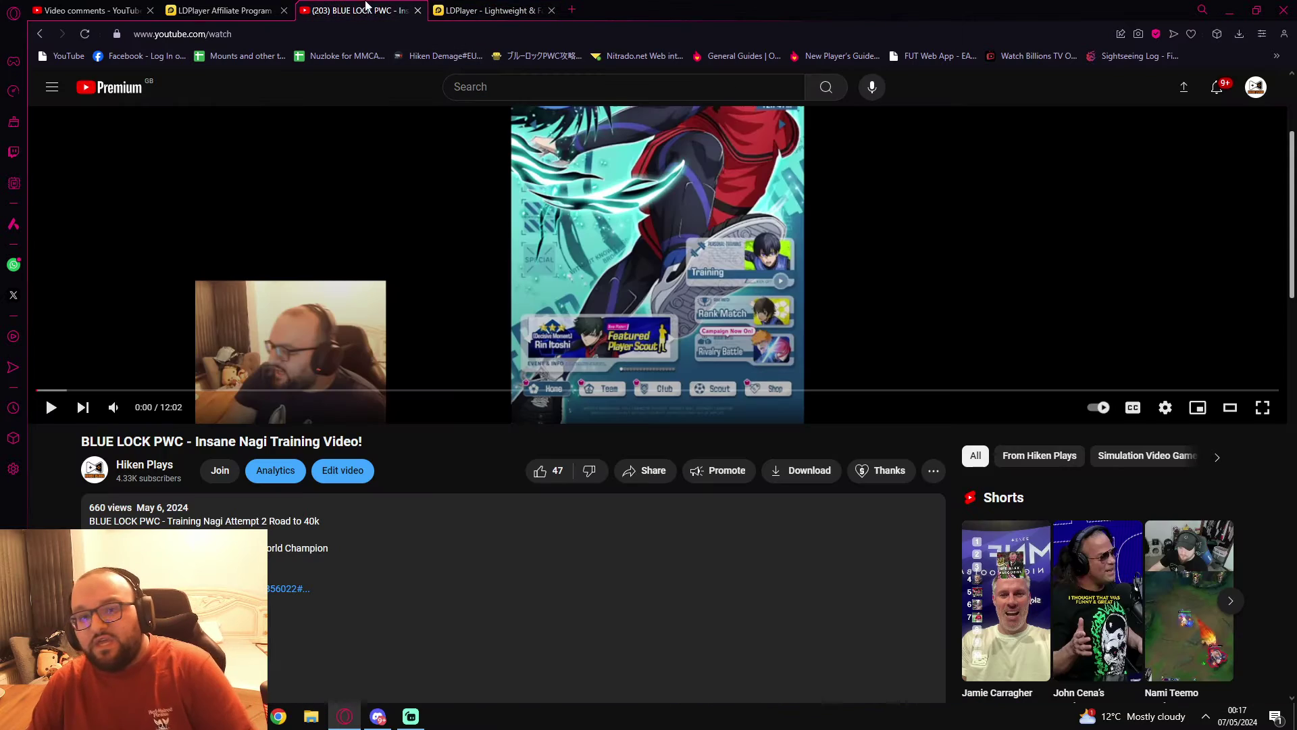
scroll(513, 292, up, 3)
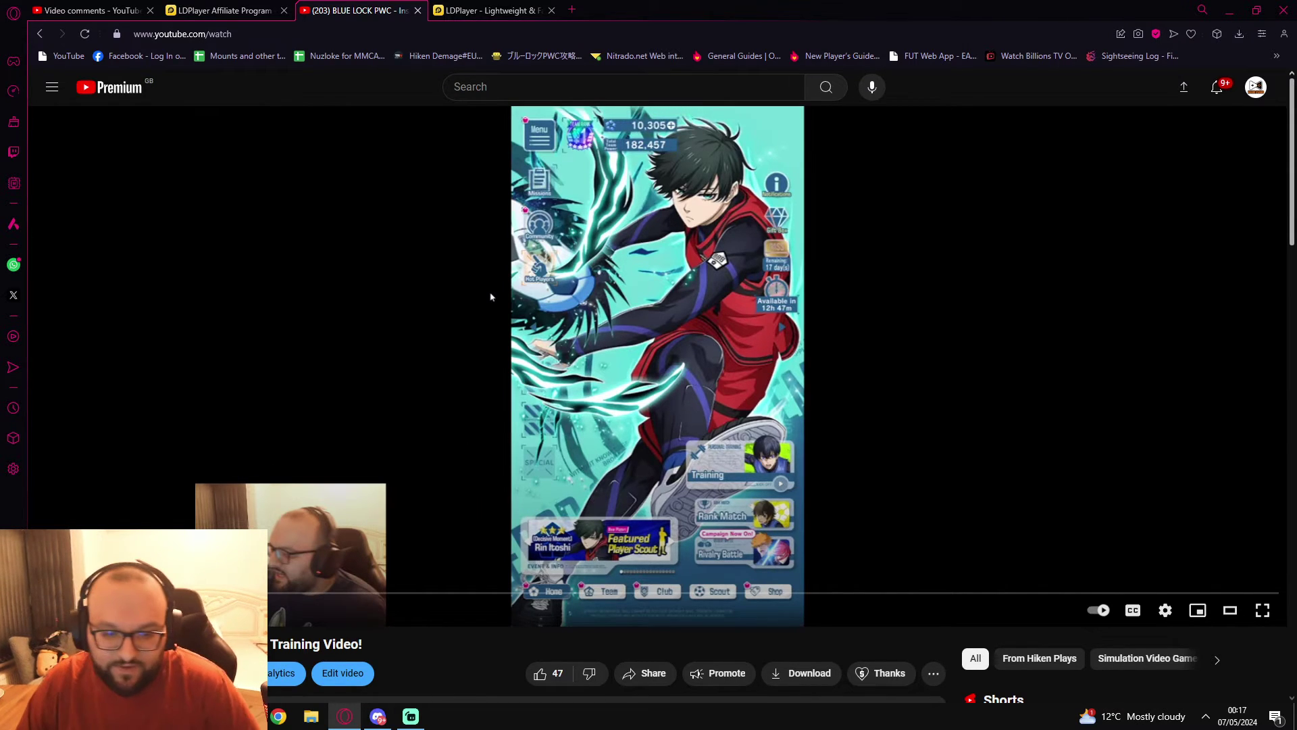
key(super)
Launch LDPlayer9 via a search for 'ld', then open Play Store from the System Apps folder.
text(ld)
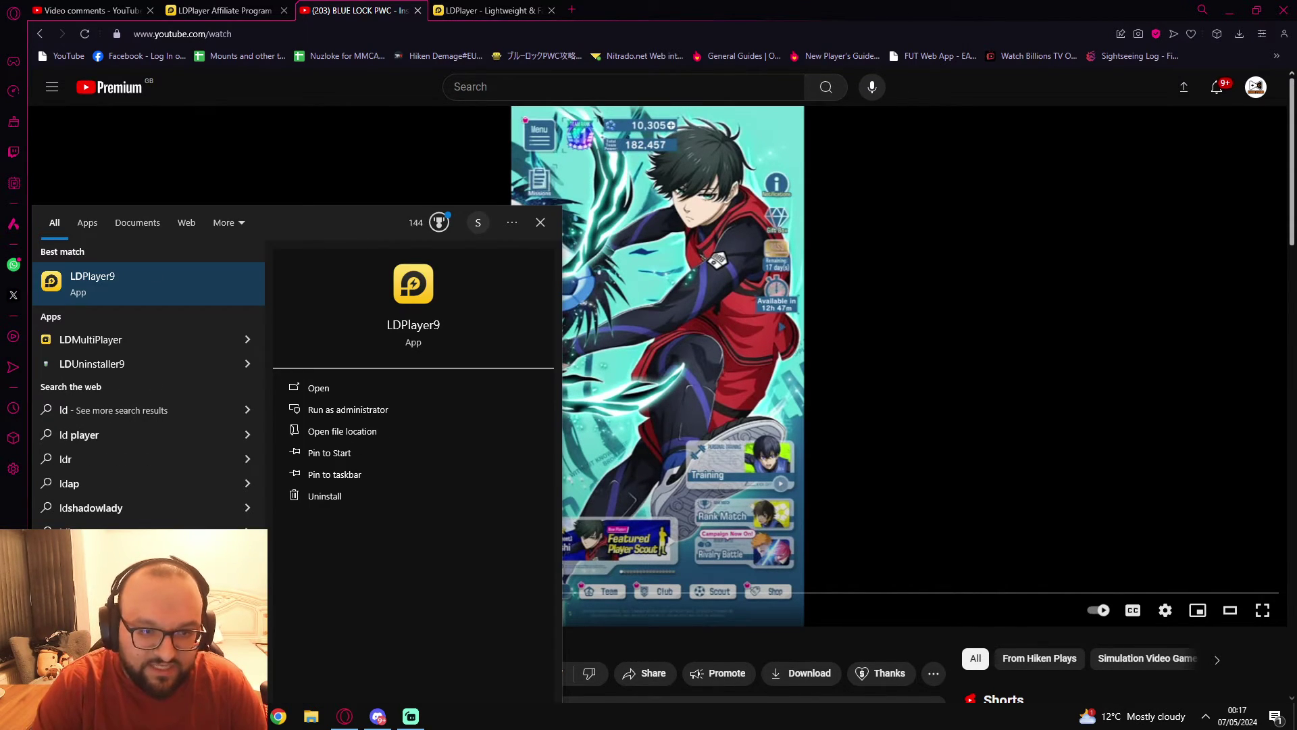
key(Return)
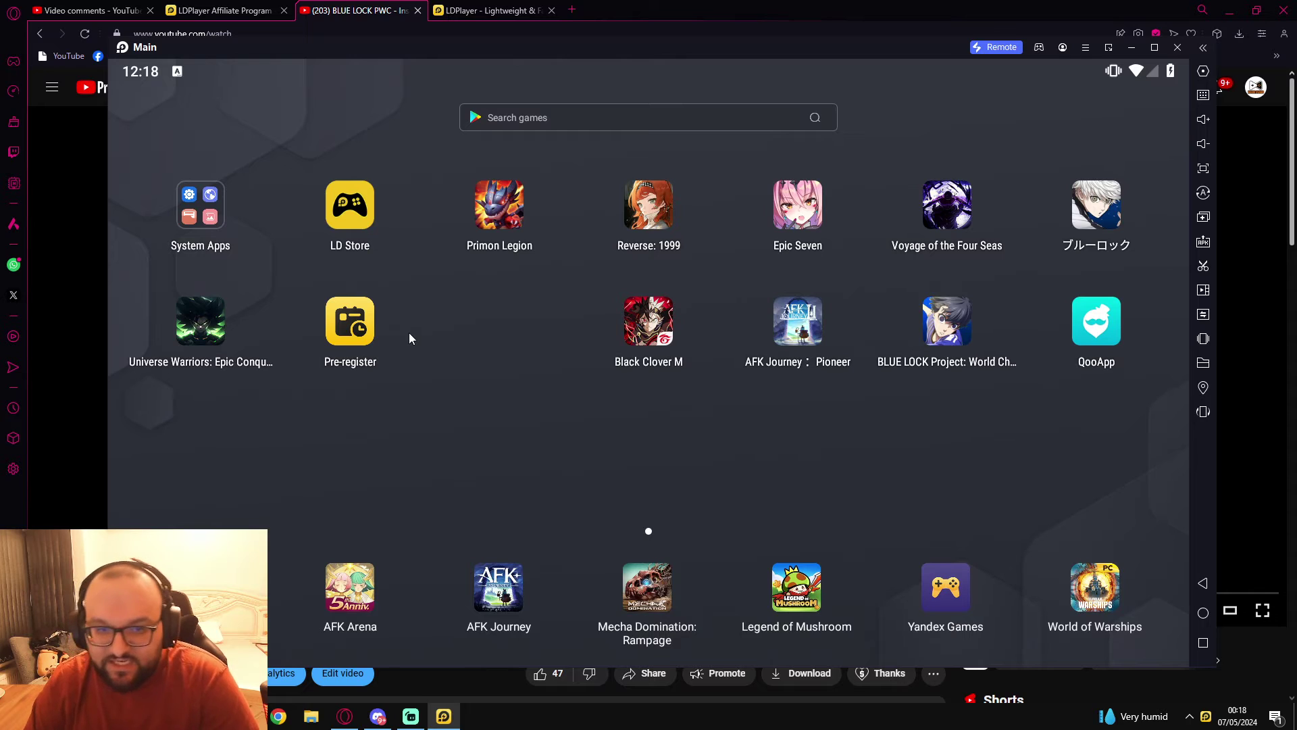
click(198, 213)
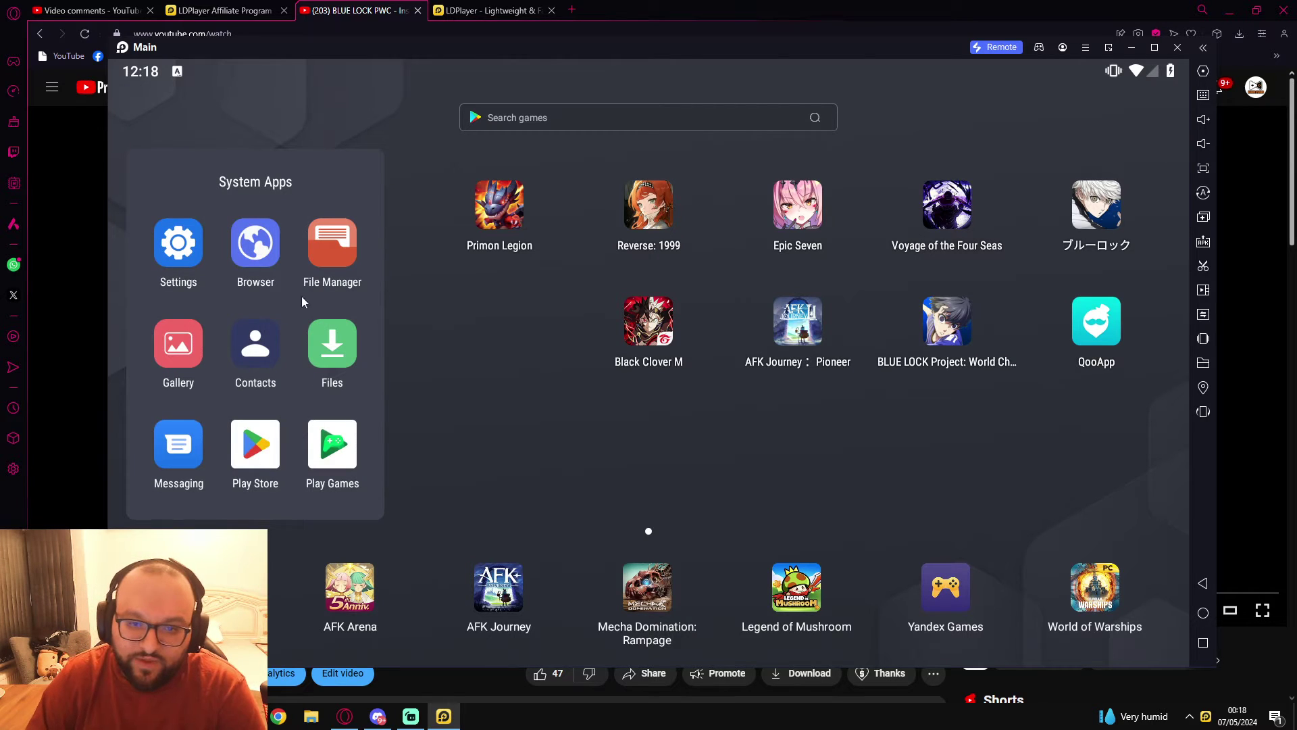
click(256, 446)
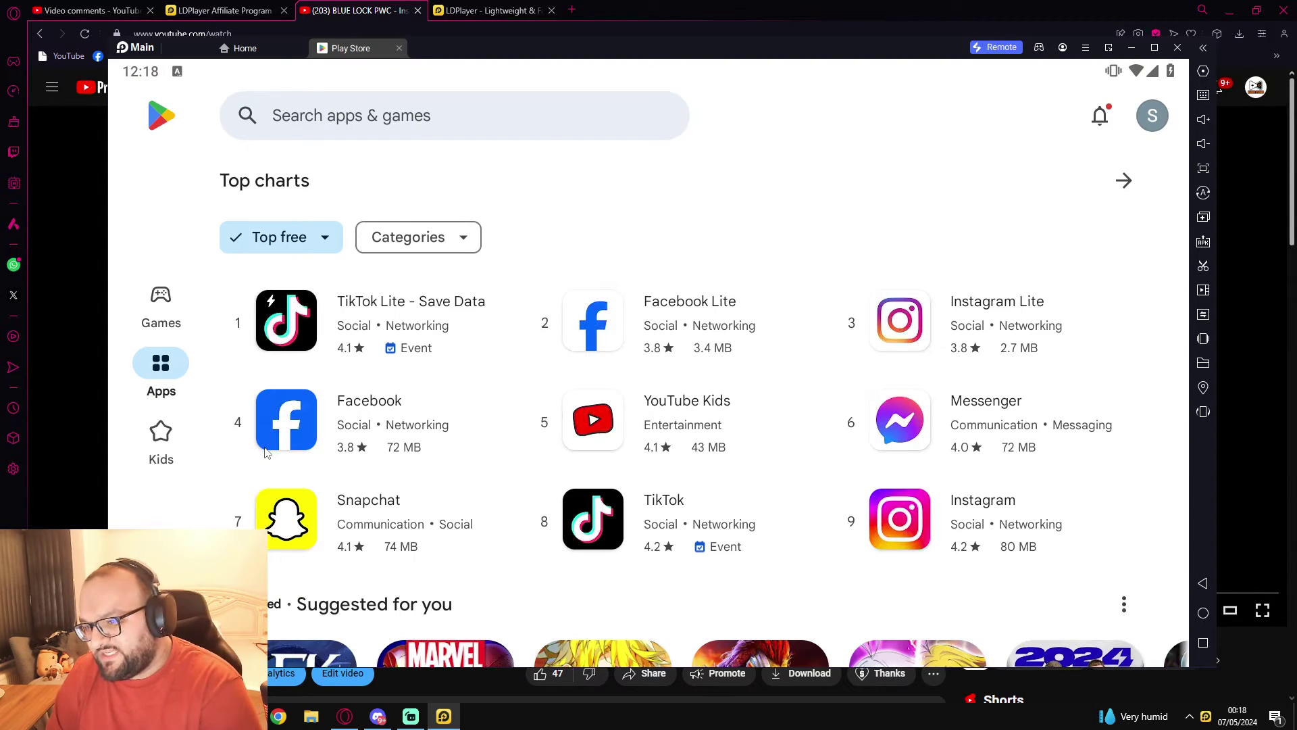
Search Play Store for 'Blue lock' and confirm BLUE LOCK PWC shows Installed.
click(419, 126)
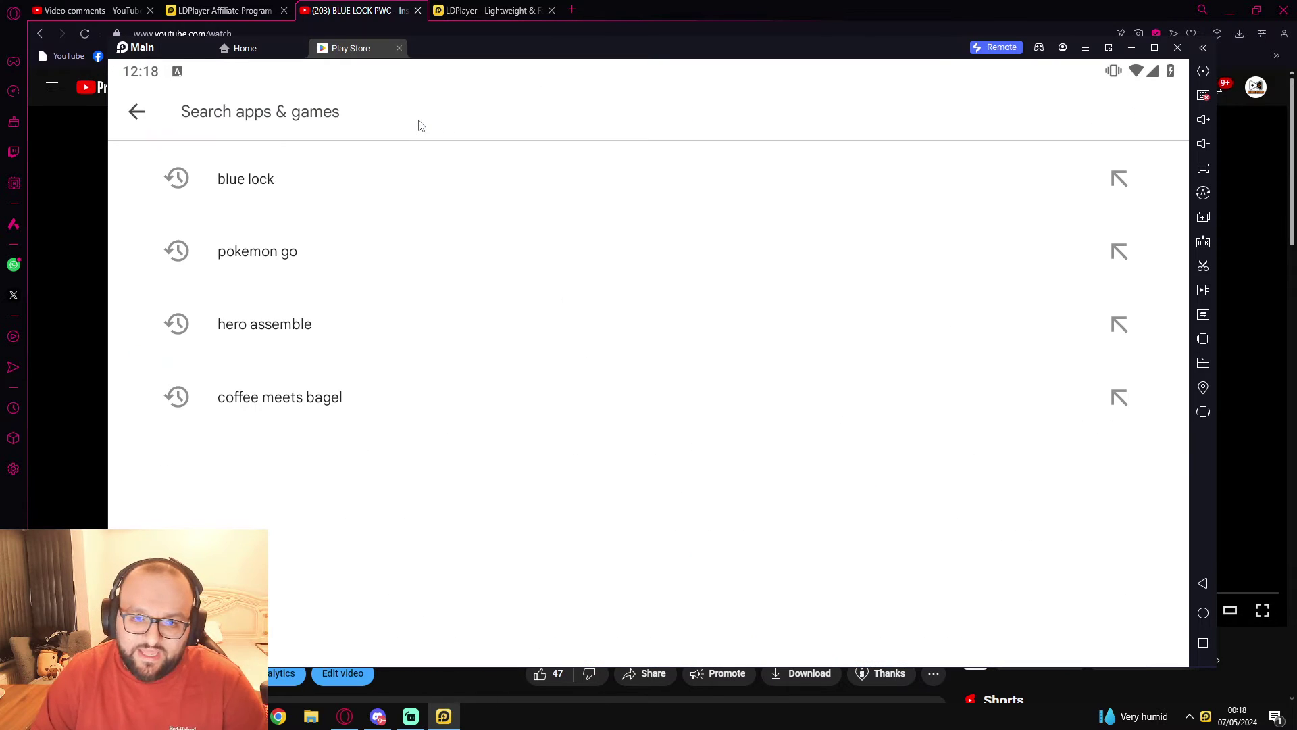
text(Blue lock)
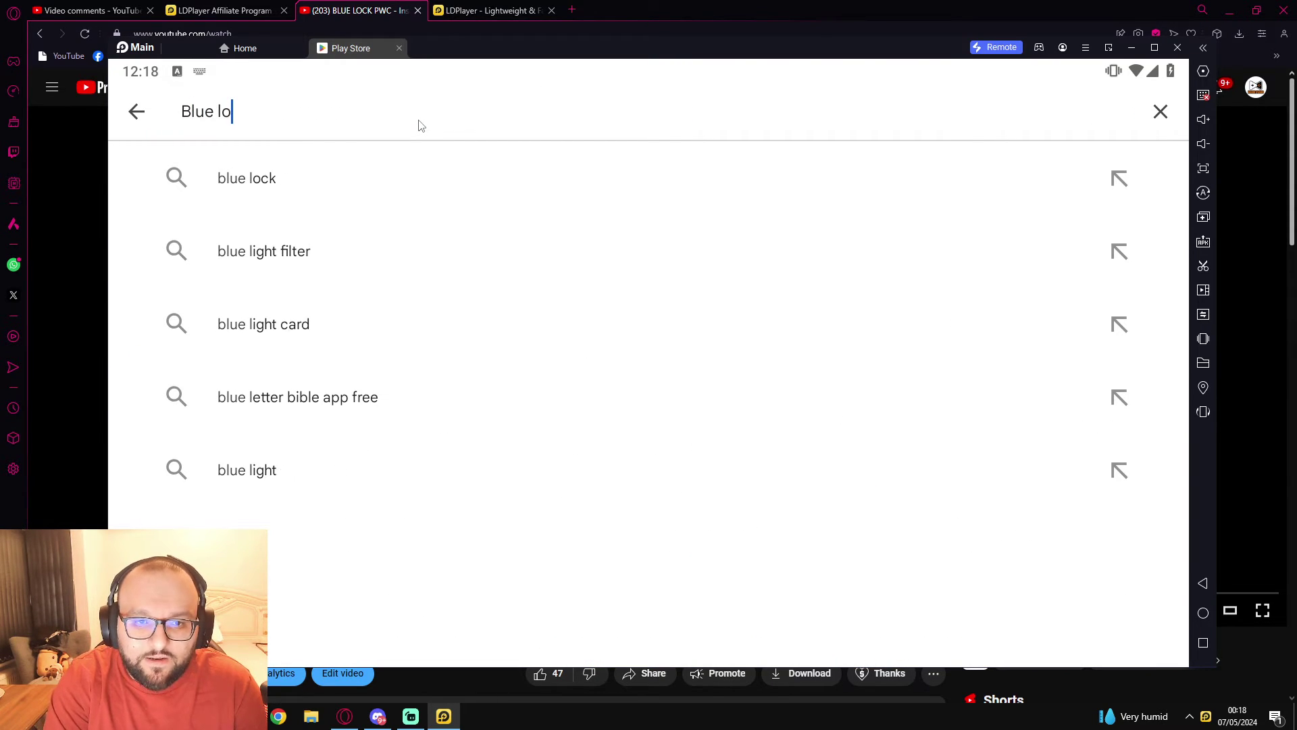
key(Return)
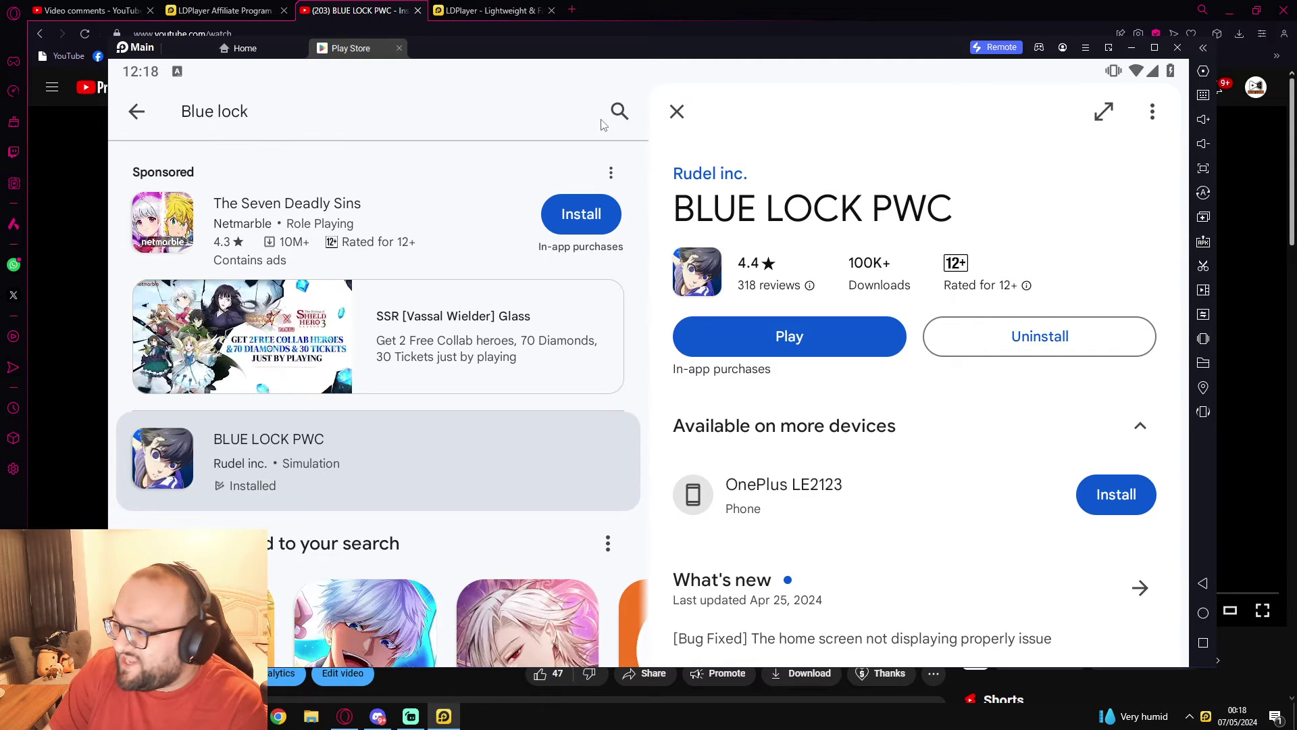
click(375, 446)
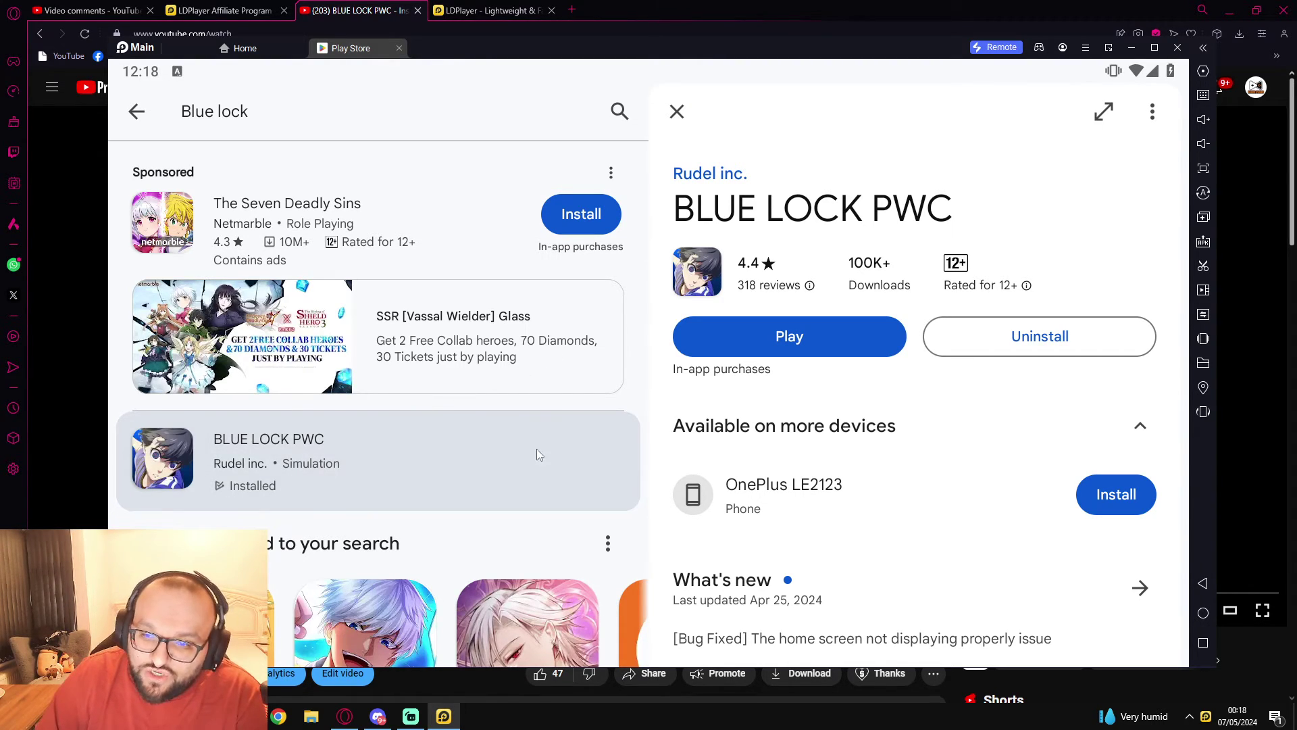
scroll(513, 412, down, 5)
scroll(524, 432, up, 3)
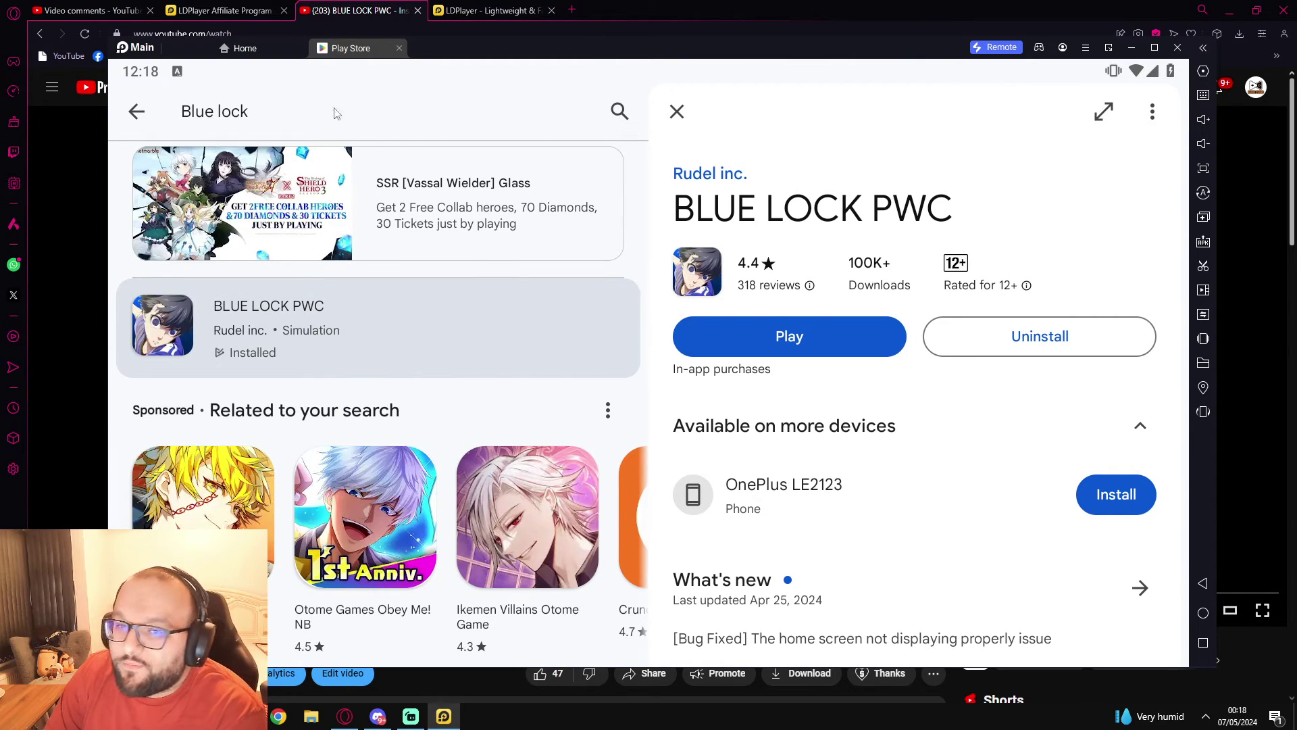
Go back and swipe Play Store away from the recent apps list.
click(135, 112)
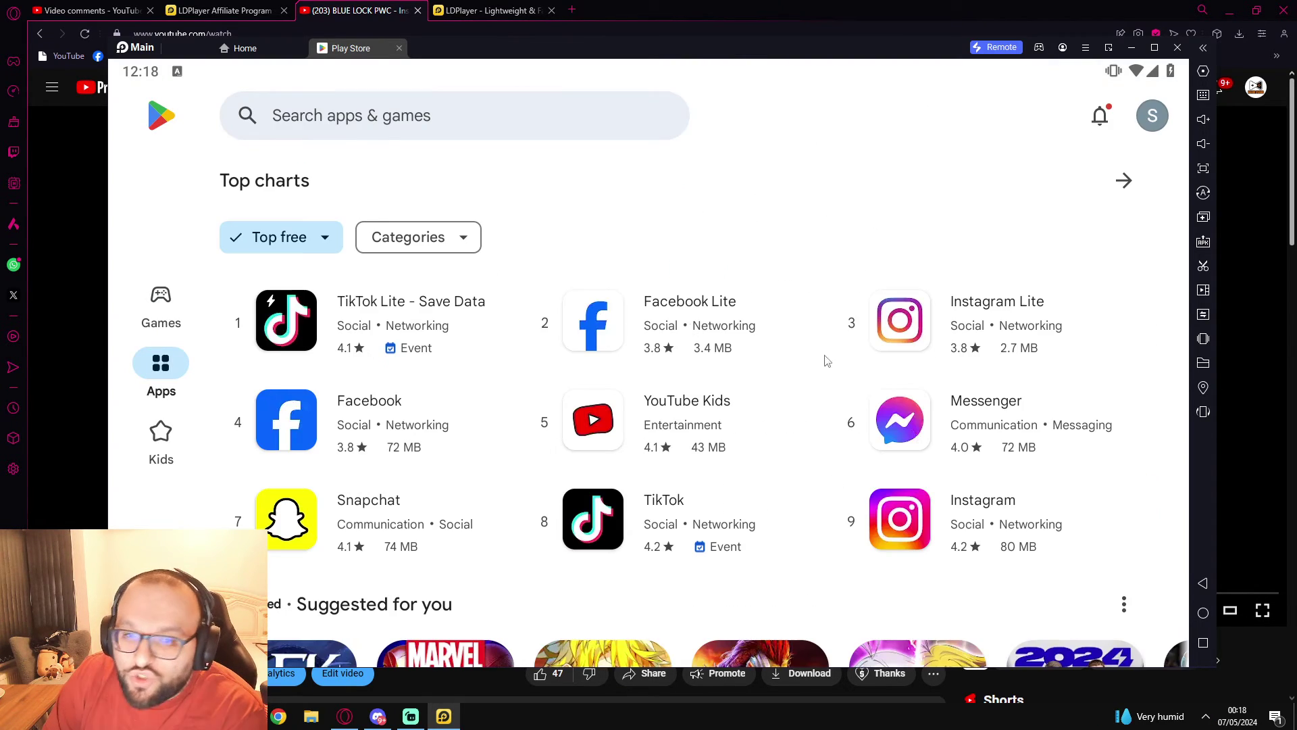
click(1203, 643)
drag(608, 489, 711, 490)
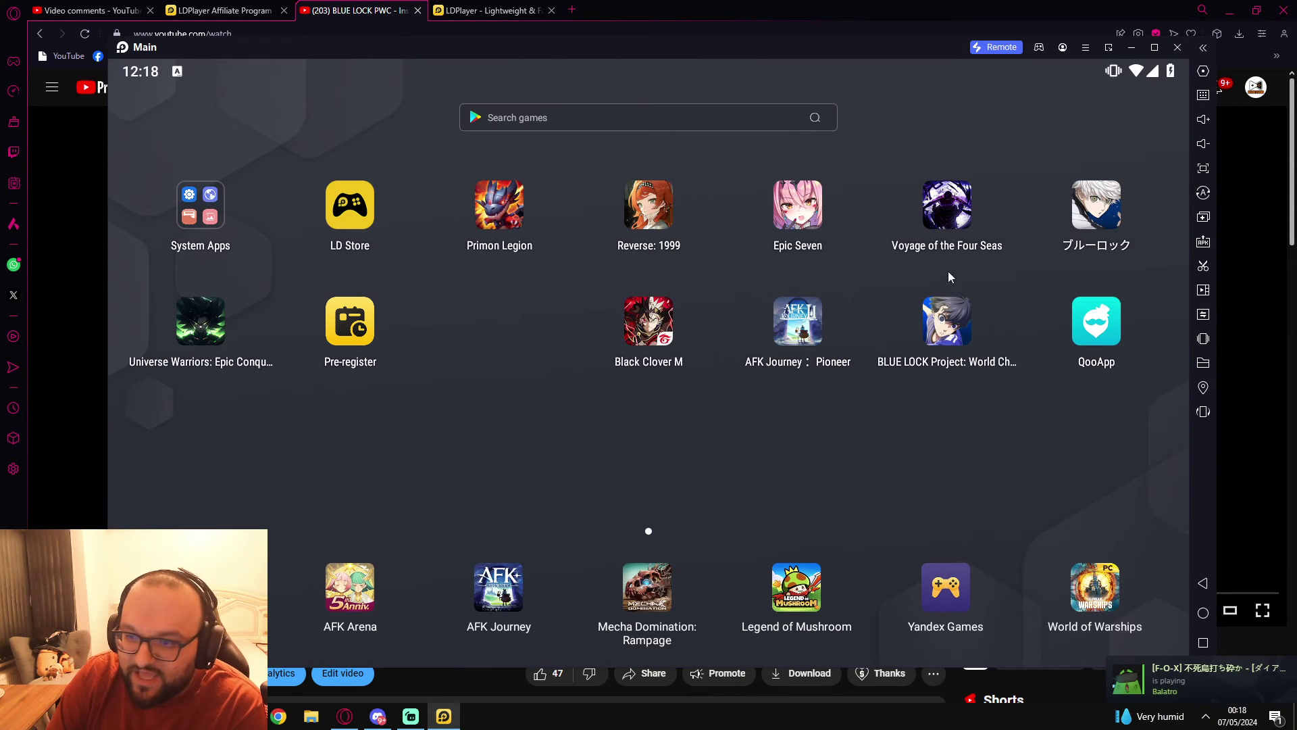
Launch BLUE LOCK Project, raise the emulator volume, and switch the emulator to full screen.
click(927, 323)
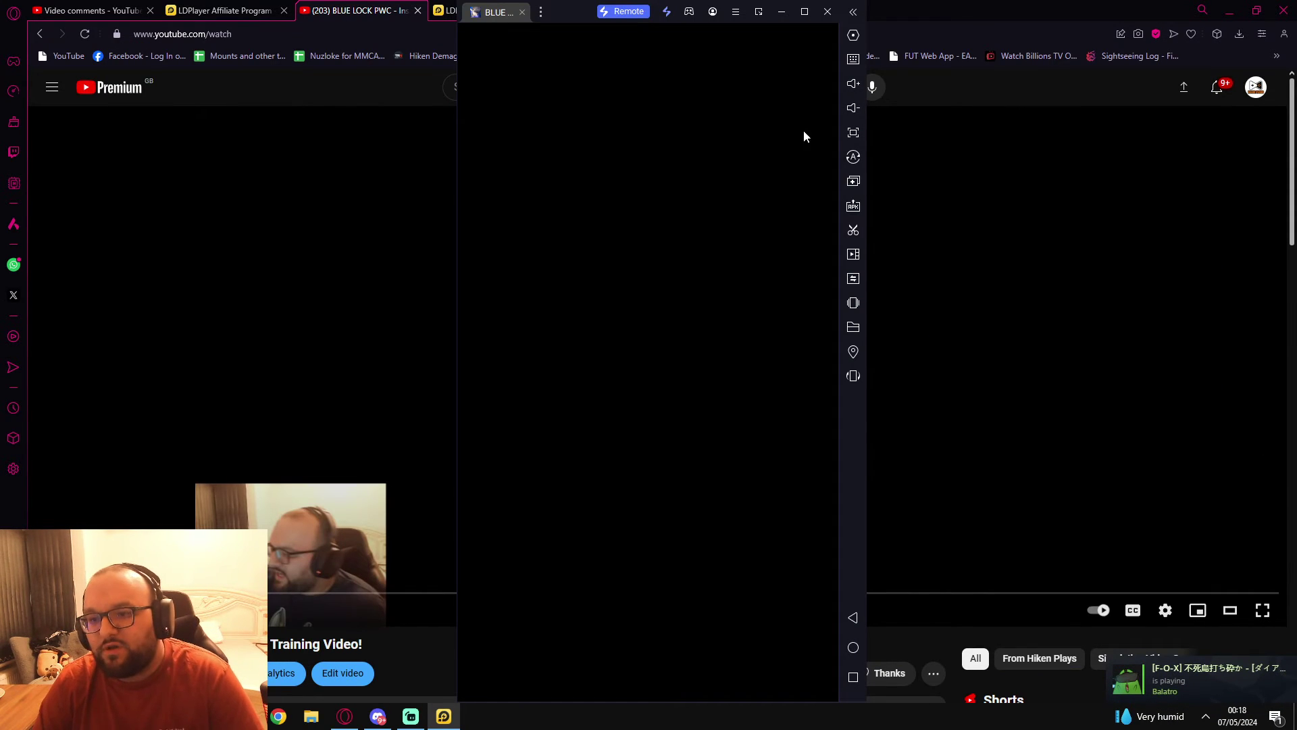
click(850, 137)
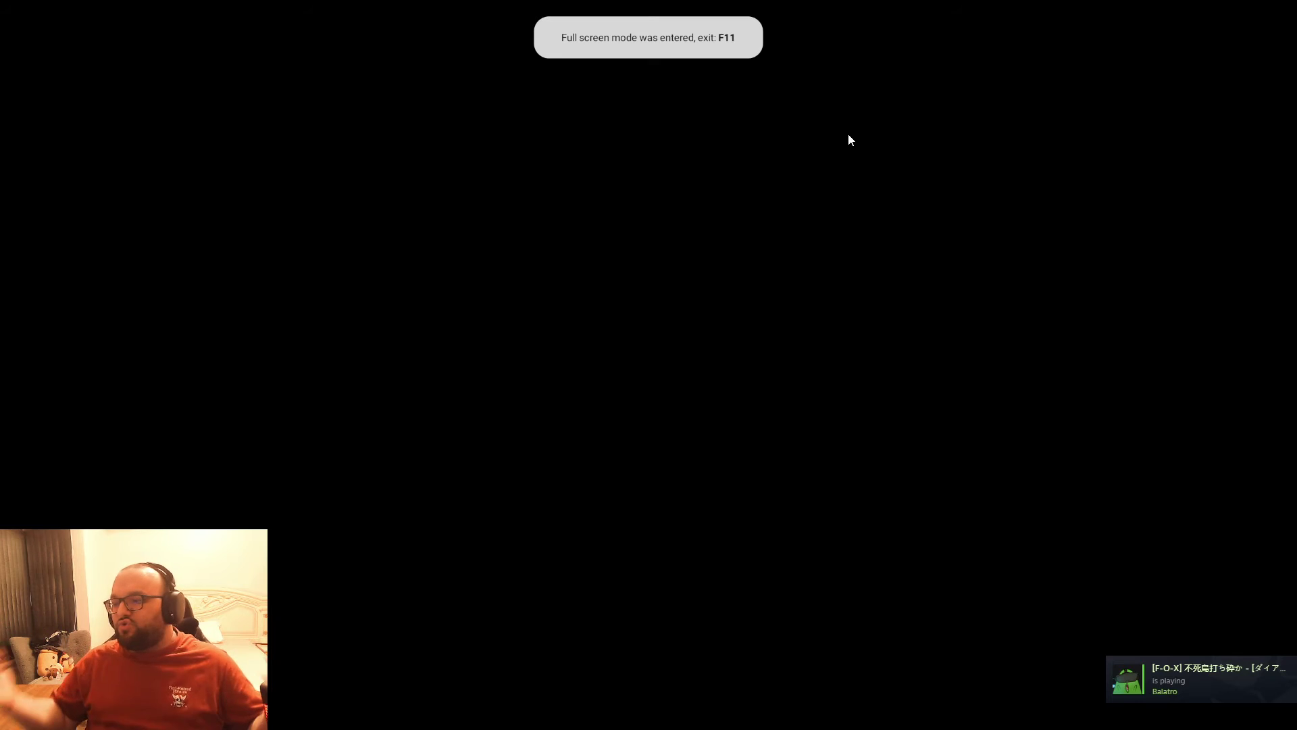
key(F11)
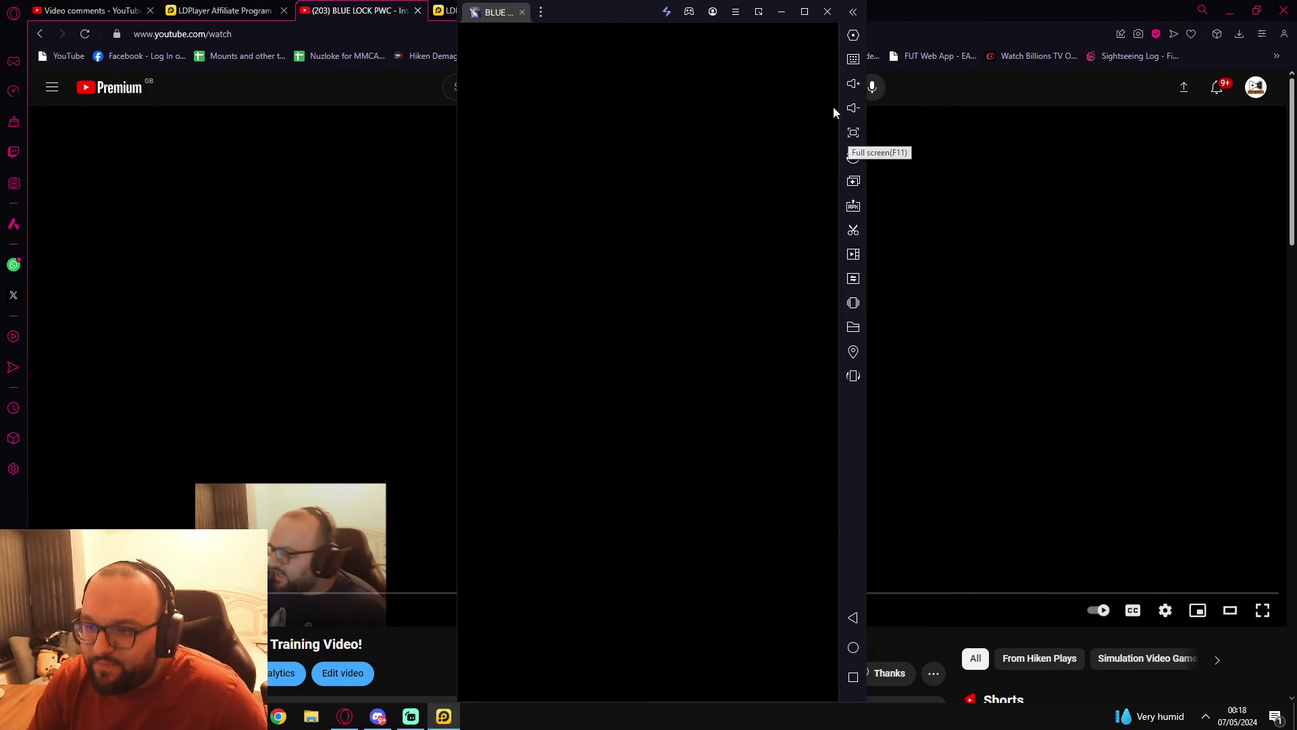
click(853, 83)
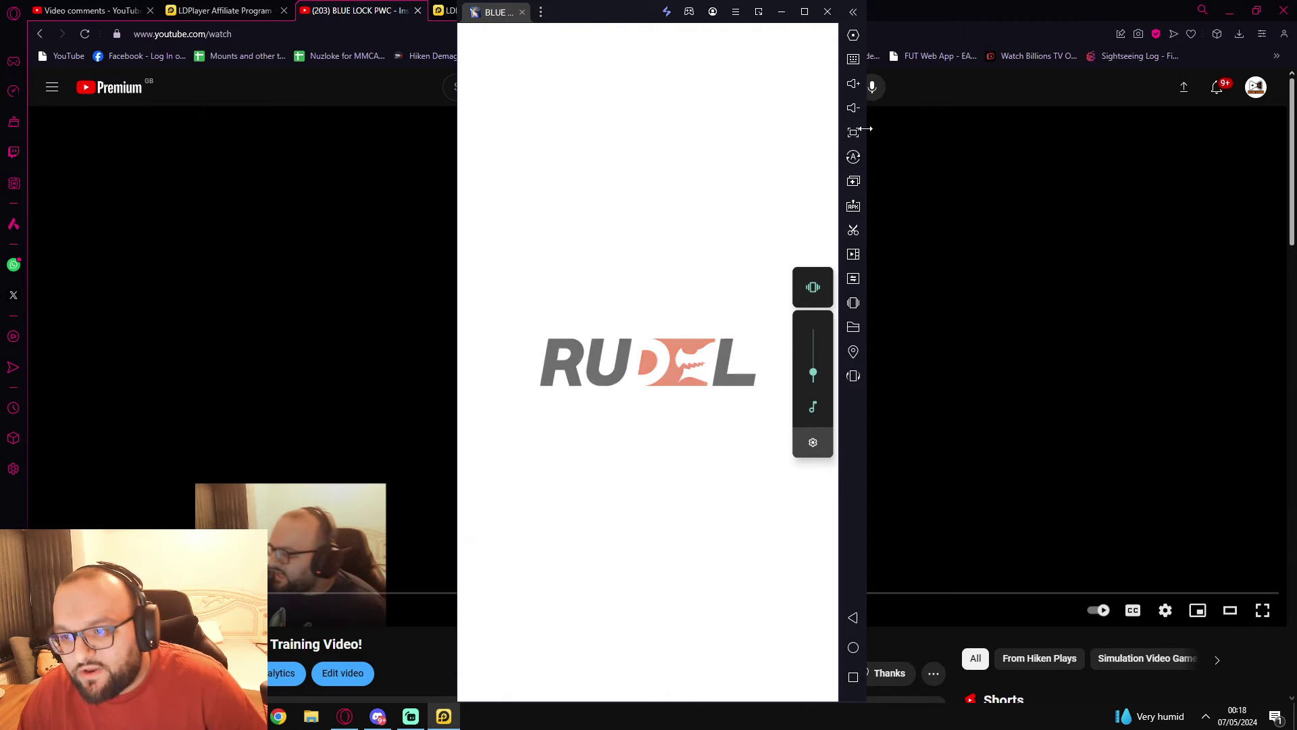
click(854, 131)
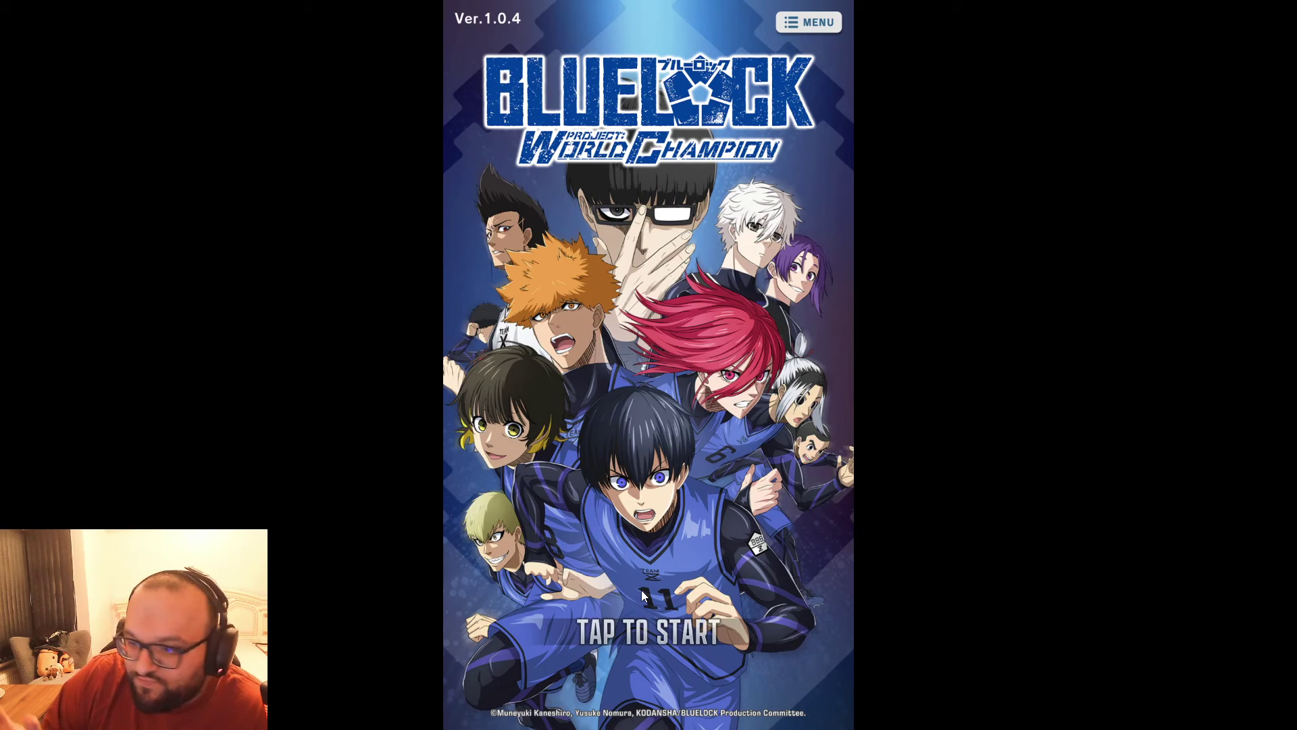
Tap to start on the BLUELOCK title screen and close the Notifications popup.
click(642, 593)
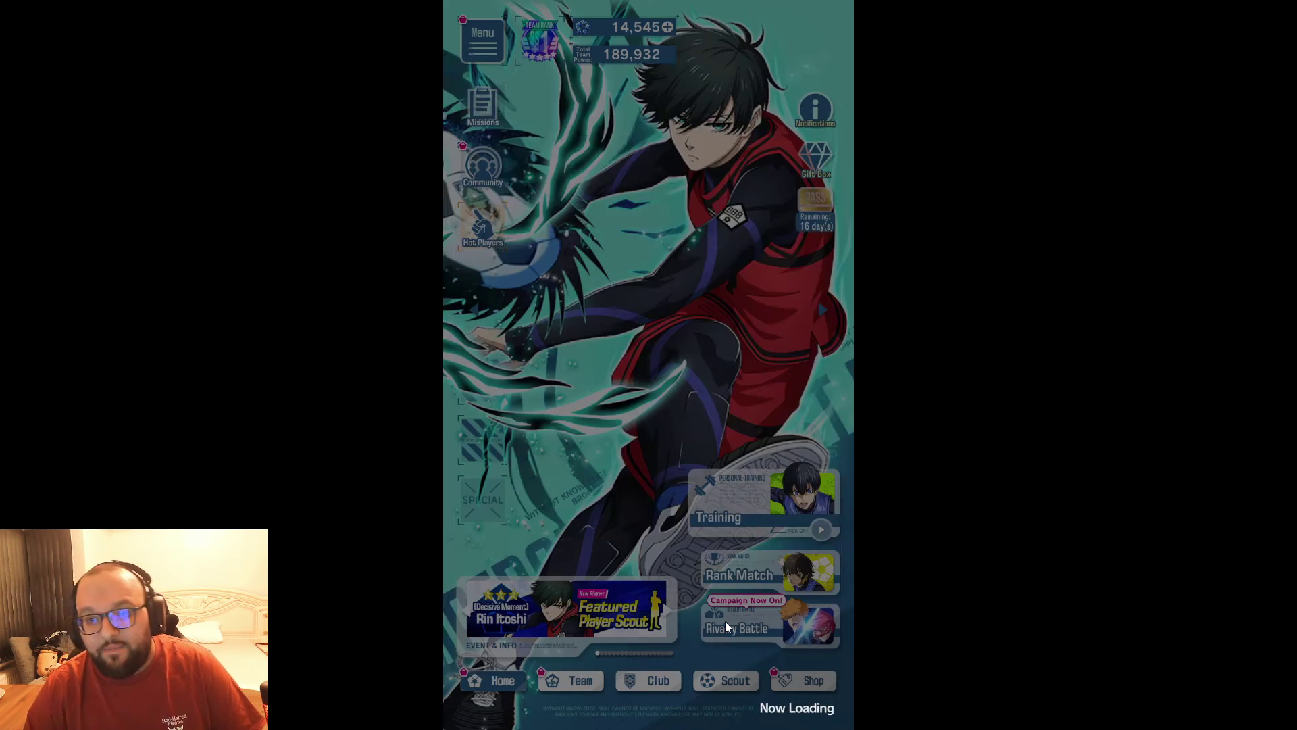
click(645, 640)
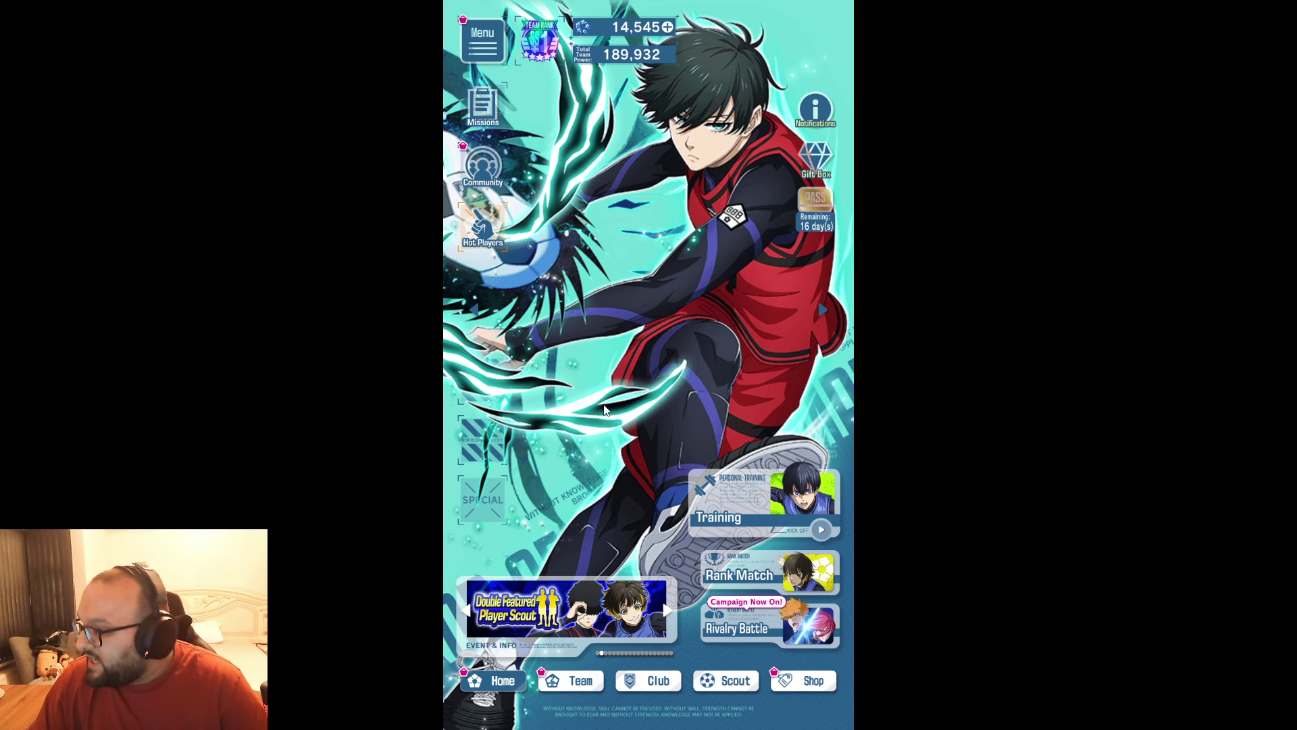